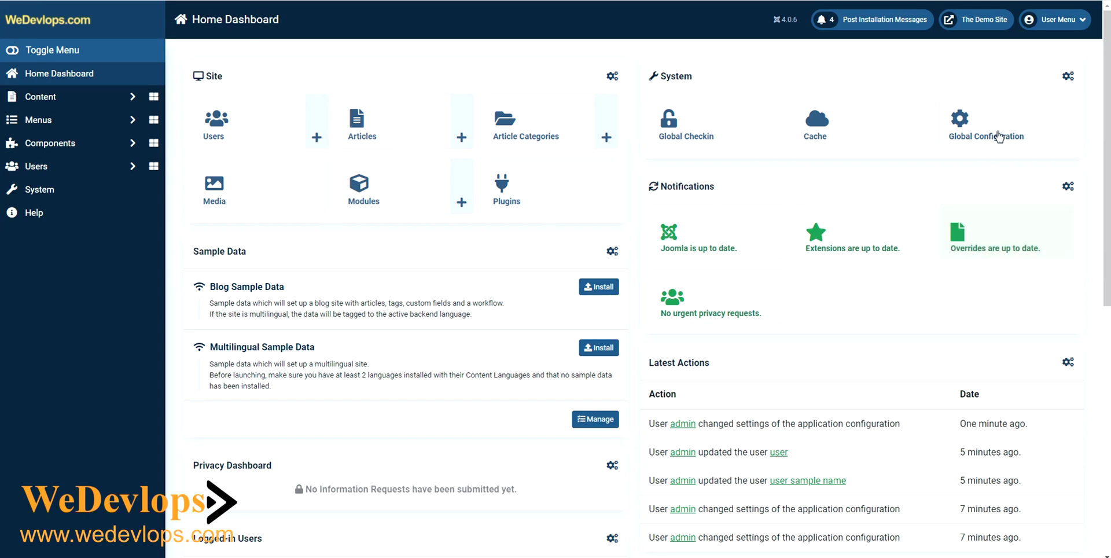
Open the Global Configuration and review its Site and System settings.
{"action": "left_click", "coordinate": [973, 134]}
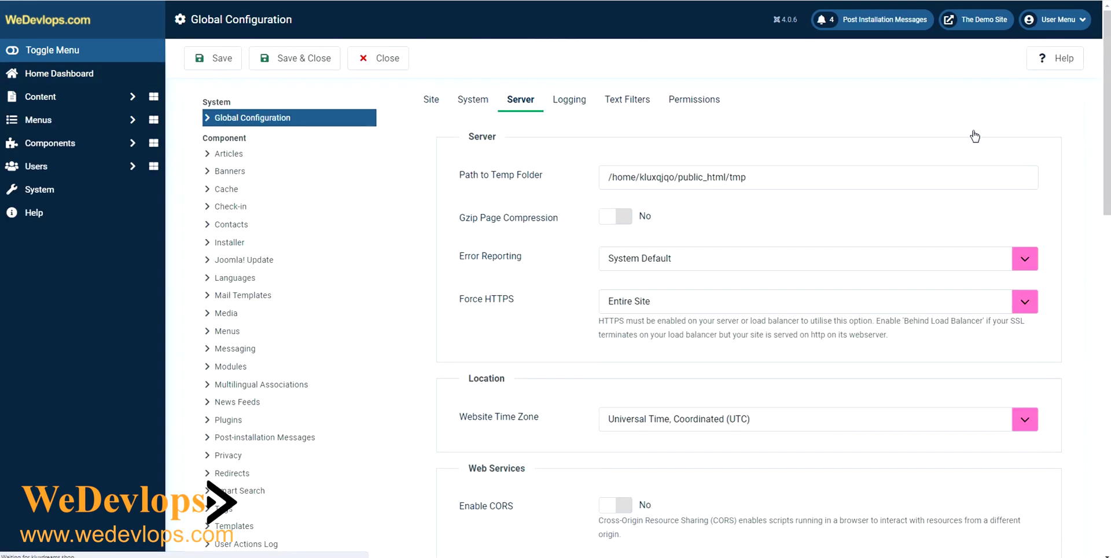
{"action": "left_click", "coordinate": [431, 100]}
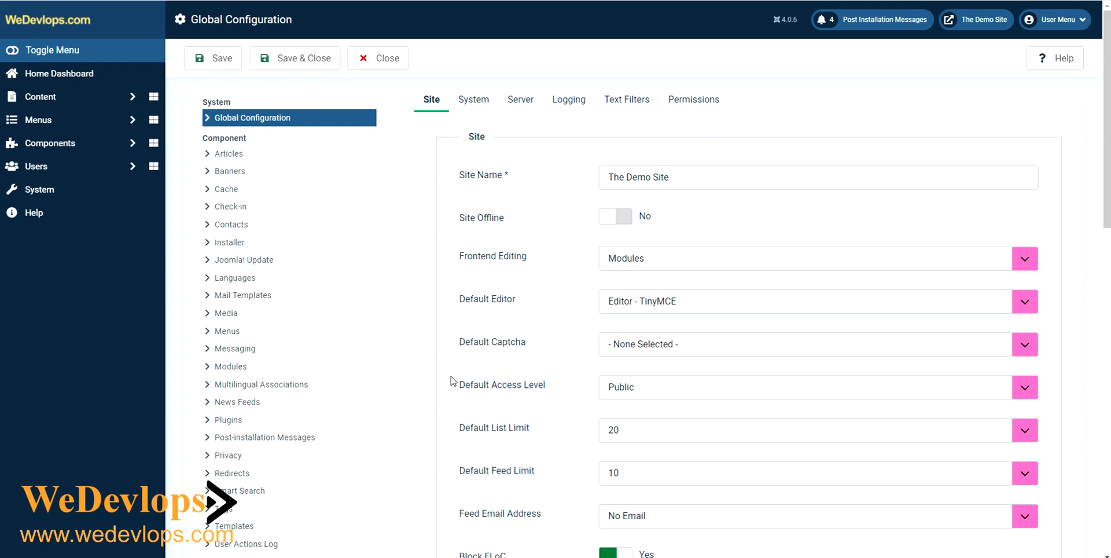
{"action": "scroll", "coordinate": [862, 453], "scroll_direction": "down", "scroll_amount": 2}
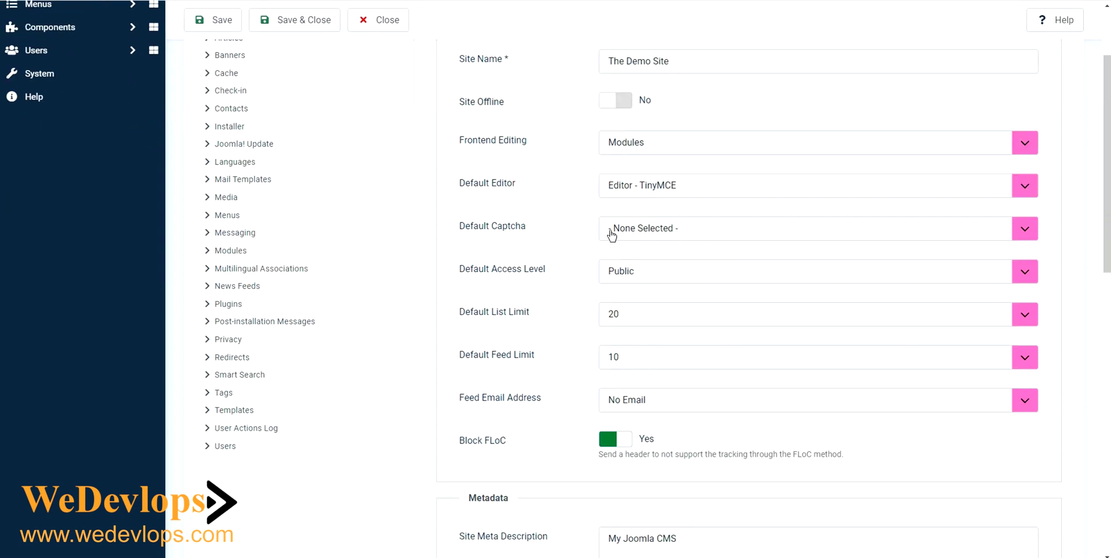
{"action": "scroll", "coordinate": [742, 267], "scroll_direction": "down", "scroll_amount": 1}
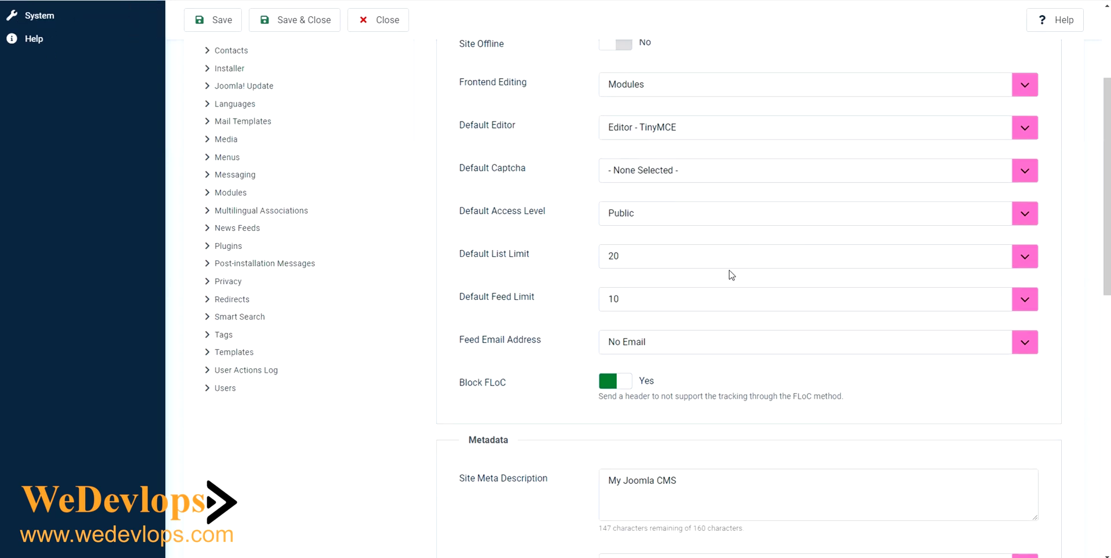
{"action": "scroll", "coordinate": [731, 274], "scroll_direction": "up", "scroll_amount": 3}
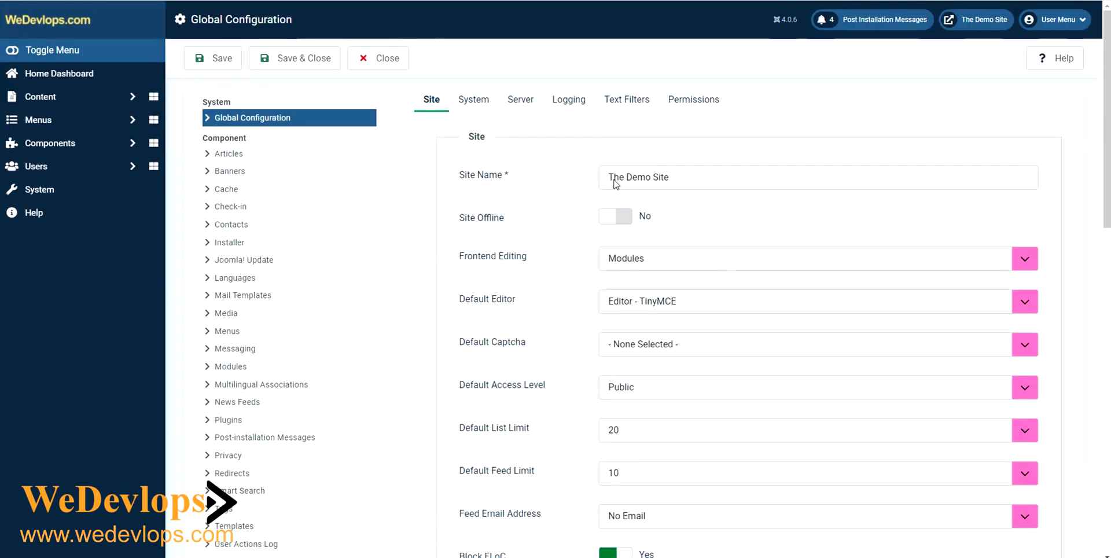
{"action": "left_click", "coordinate": [472, 104]}
{"action": "scroll", "coordinate": [698, 210], "scroll_direction": "down", "scroll_amount": 2}
{"action": "scroll", "coordinate": [697, 211], "scroll_direction": "up", "scroll_amount": 3}
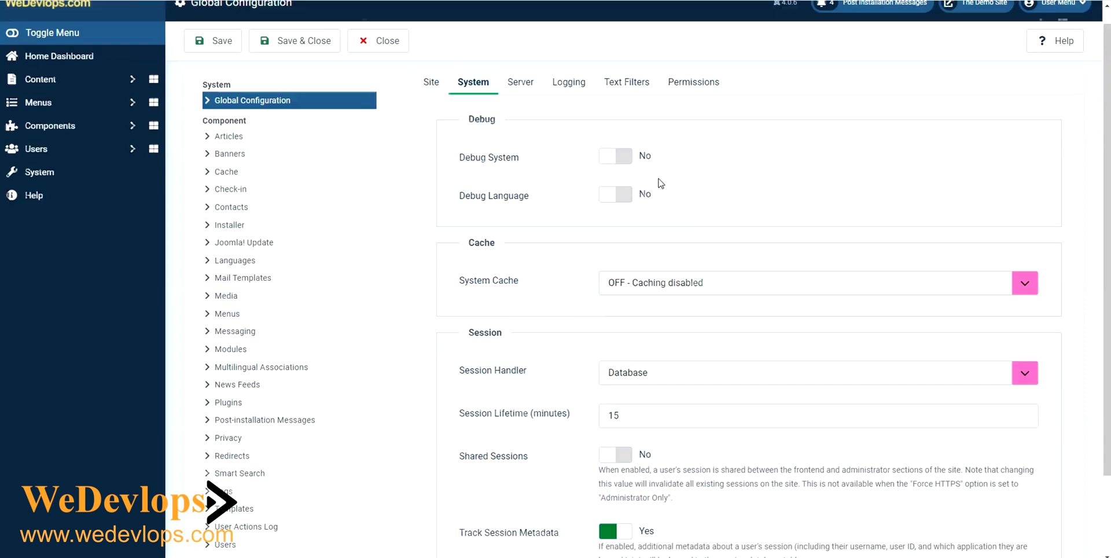
Send a test mail from the Mail section of the Server settings using the existing PHP Mail configuration.
{"action": "left_click", "coordinate": [524, 112]}
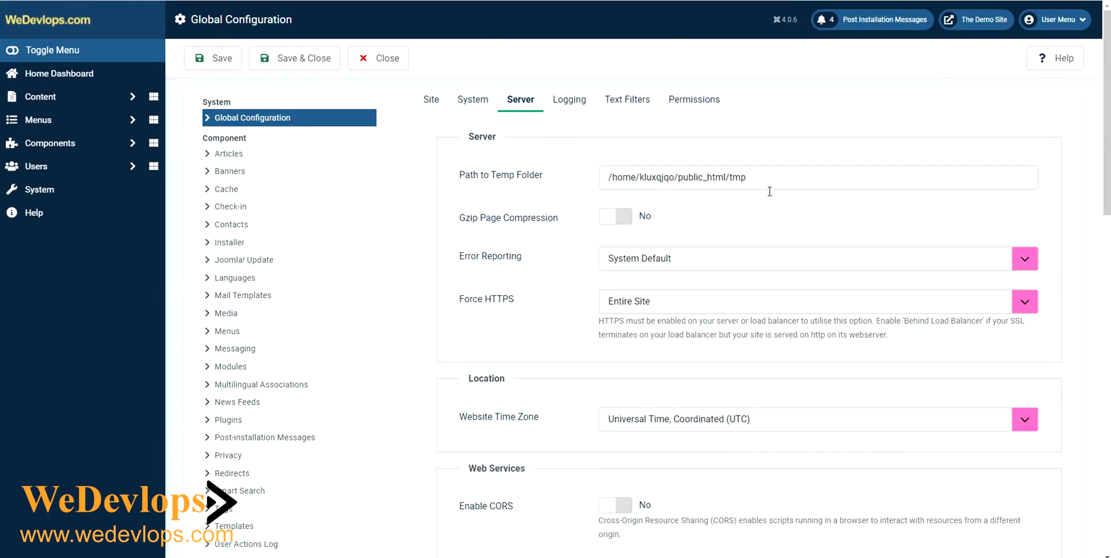
{"action": "scroll", "coordinate": [770, 192], "scroll_direction": "down", "scroll_amount": 4}
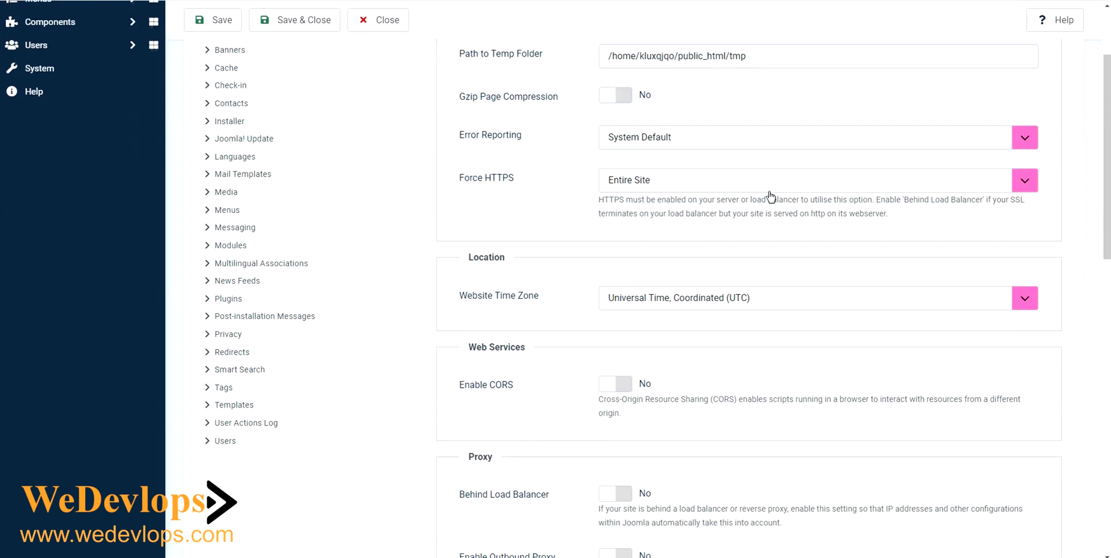
{"action": "scroll", "coordinate": [771, 197], "scroll_direction": "down", "scroll_amount": 7}
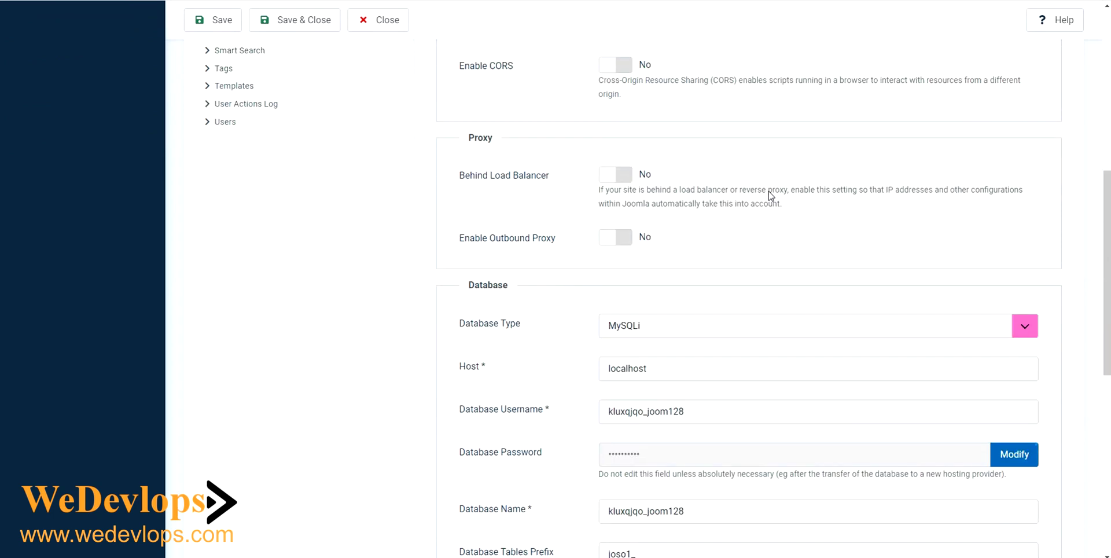
{"action": "scroll", "coordinate": [770, 196], "scroll_direction": "down", "scroll_amount": 5}
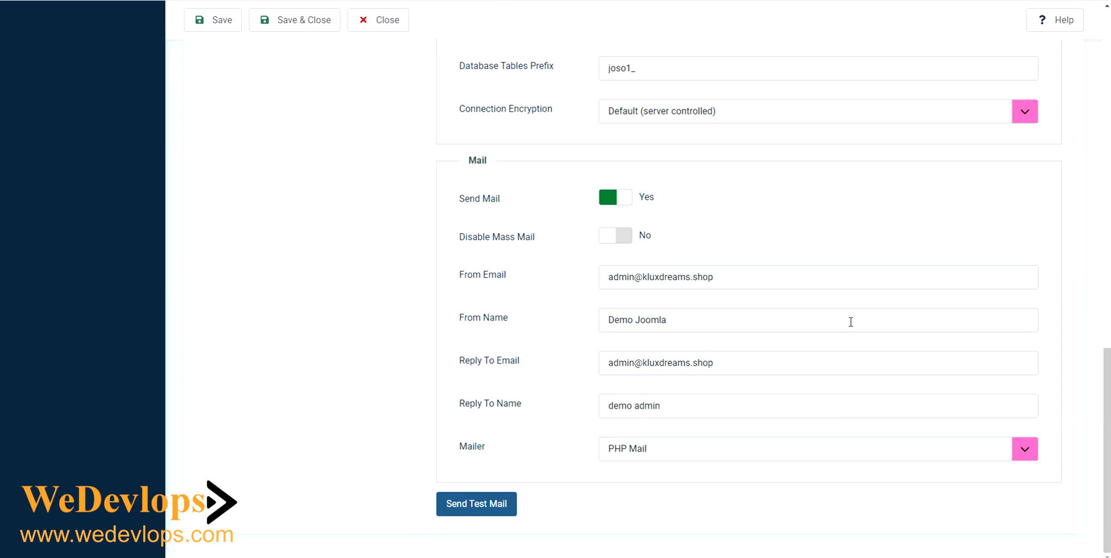
{"action": "left_click", "coordinate": [488, 510]}
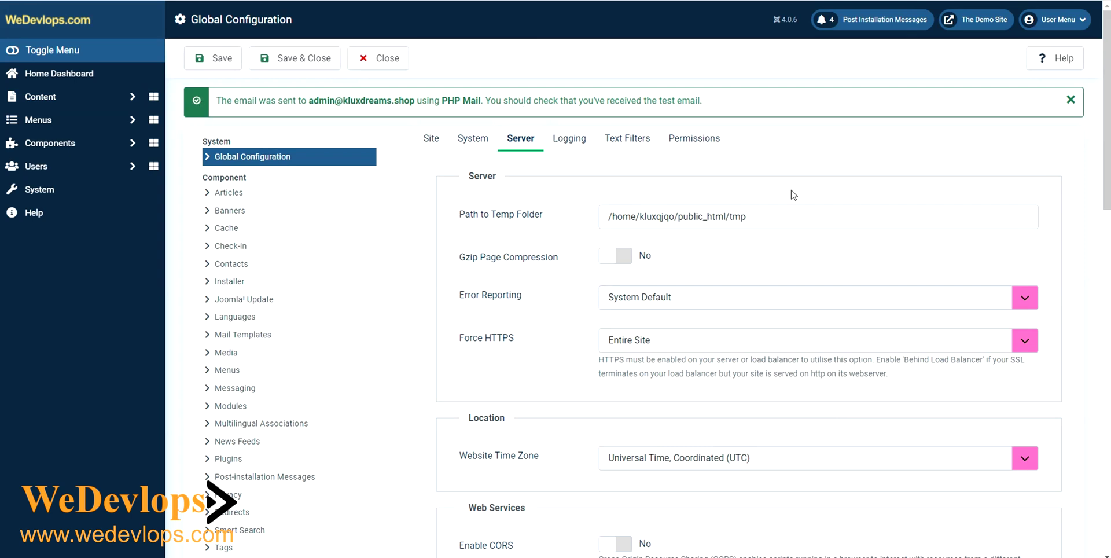
Review the Server settings for mail, including the sender, reply-to and mailer fields and the mass mail option.
{"action": "scroll", "coordinate": [809, 219], "scroll_direction": "down", "scroll_amount": 10}
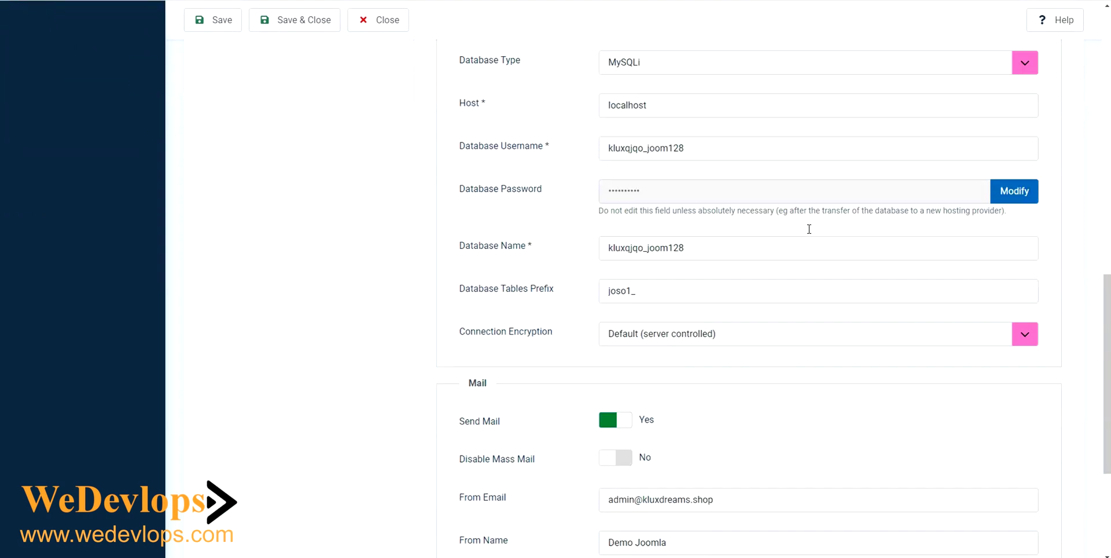
{"action": "scroll", "coordinate": [809, 229], "scroll_direction": "down", "scroll_amount": 4}
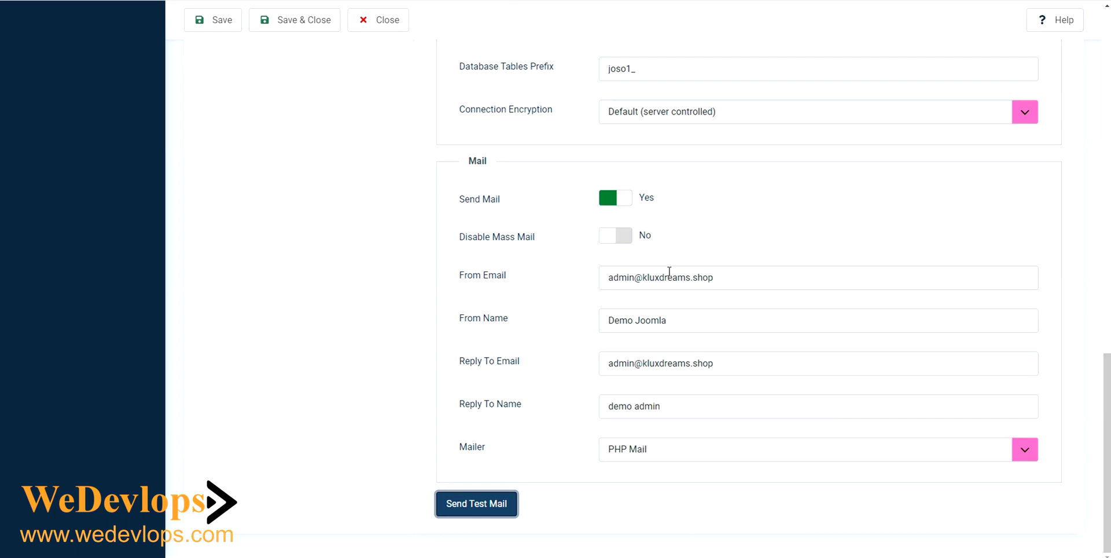
{"action": "scroll", "coordinate": [669, 272], "scroll_direction": "up", "scroll_amount": 3}
{"action": "scroll", "coordinate": [670, 268], "scroll_direction": "down", "scroll_amount": 3}
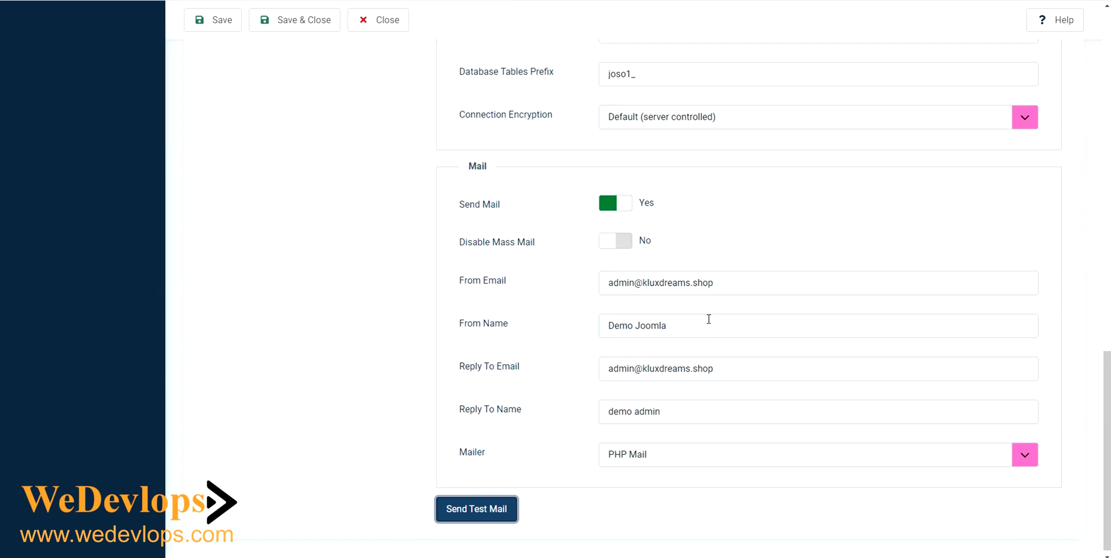
{"action": "scroll", "coordinate": [709, 319], "scroll_direction": "up", "scroll_amount": 9}
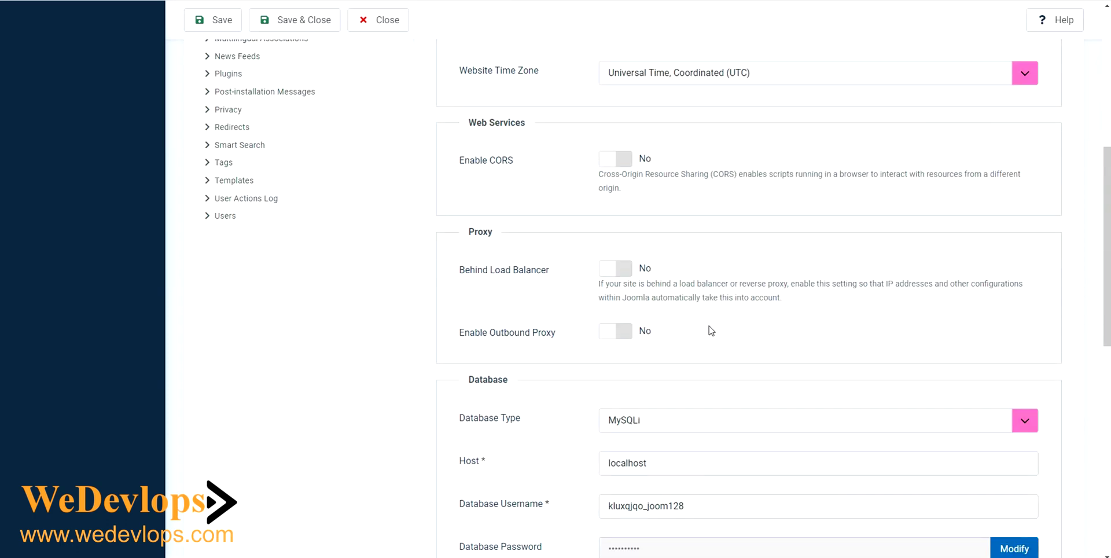
{"action": "scroll", "coordinate": [712, 331], "scroll_direction": "up", "scroll_amount": 7}
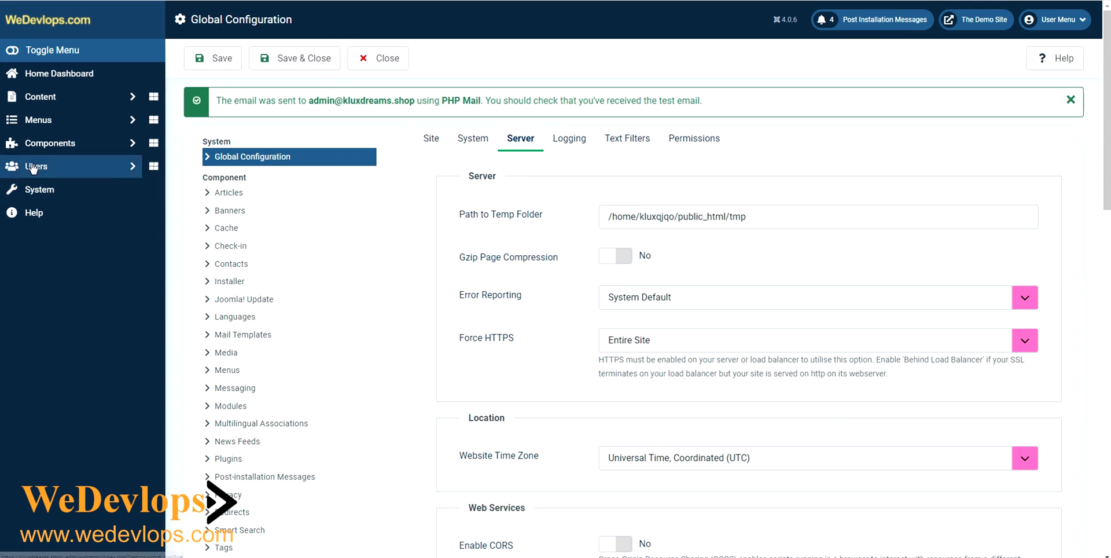
Look at the users' private messages inbox and its blank message form, leaving the form without sending anything.
{"action": "left_click", "coordinate": [33, 167]}
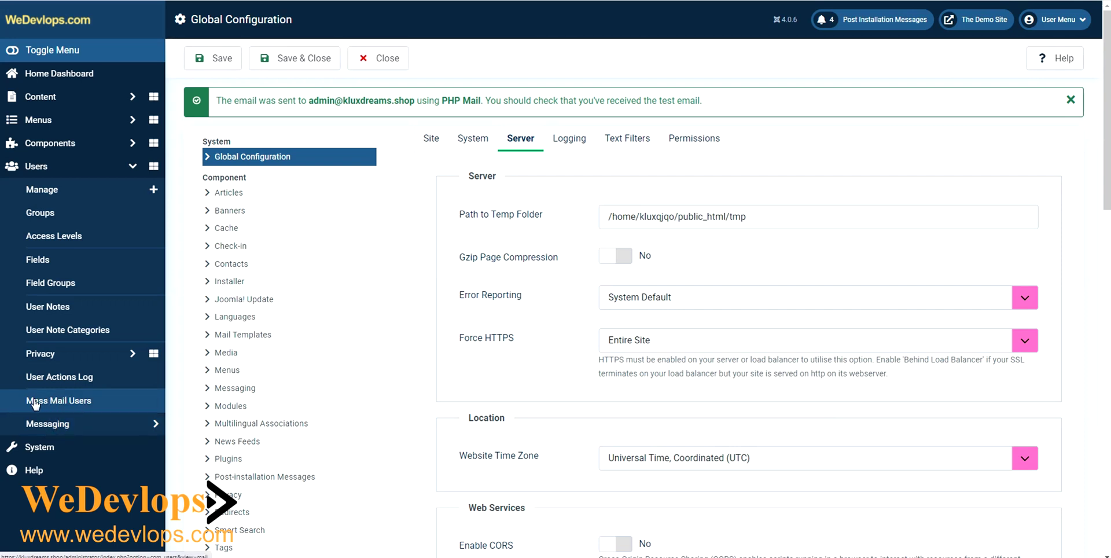
{"action": "left_click", "coordinate": [55, 427]}
{"action": "left_click", "coordinate": [61, 449]}
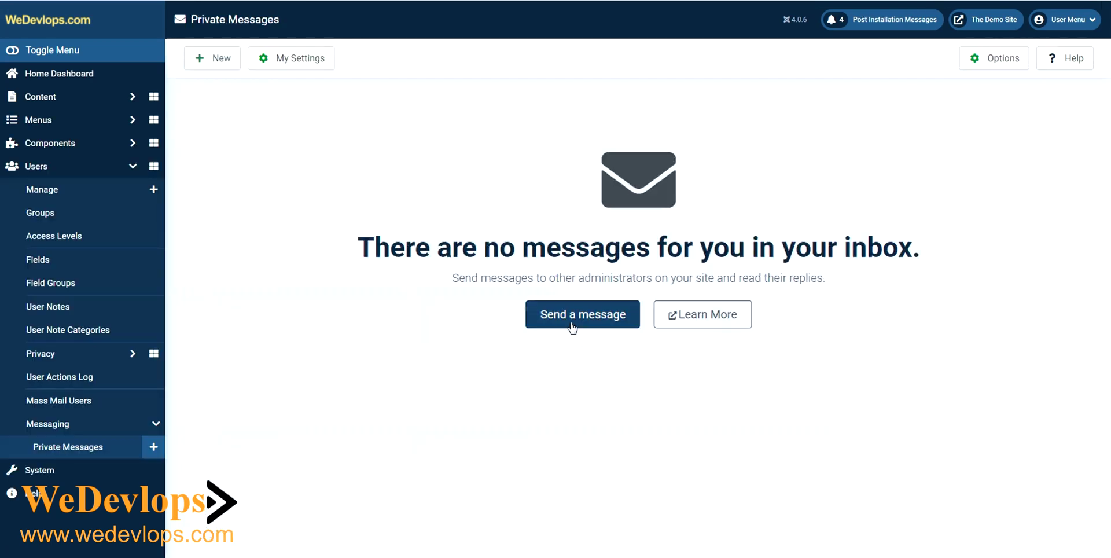
{"action": "left_click", "coordinate": [569, 318]}
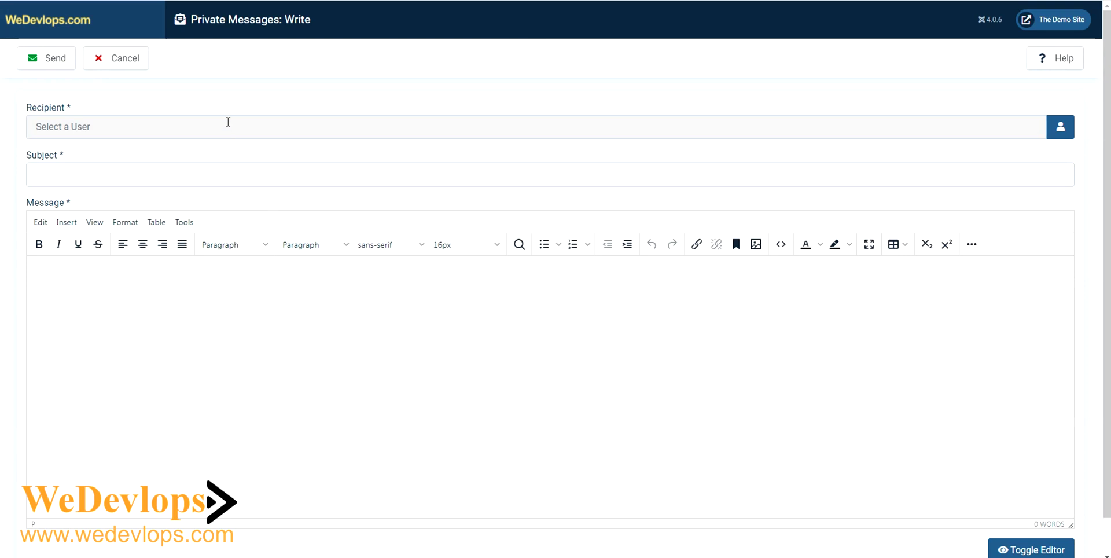
{"action": "left_click", "coordinate": [133, 62]}
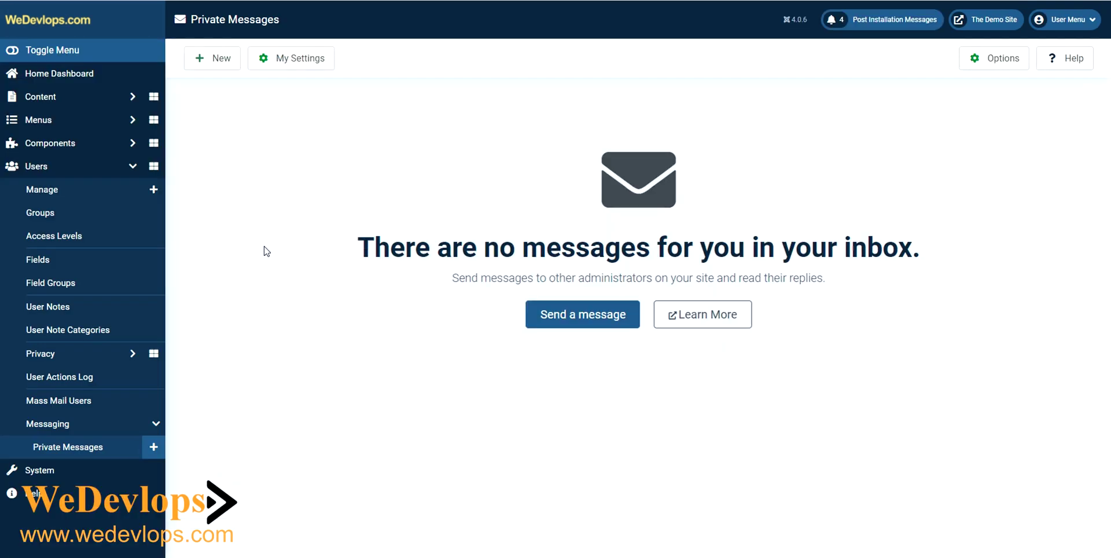
Start a mass mail to users with the subject "test subject" and the message "massage testing".
{"action": "left_click", "coordinate": [75, 406]}
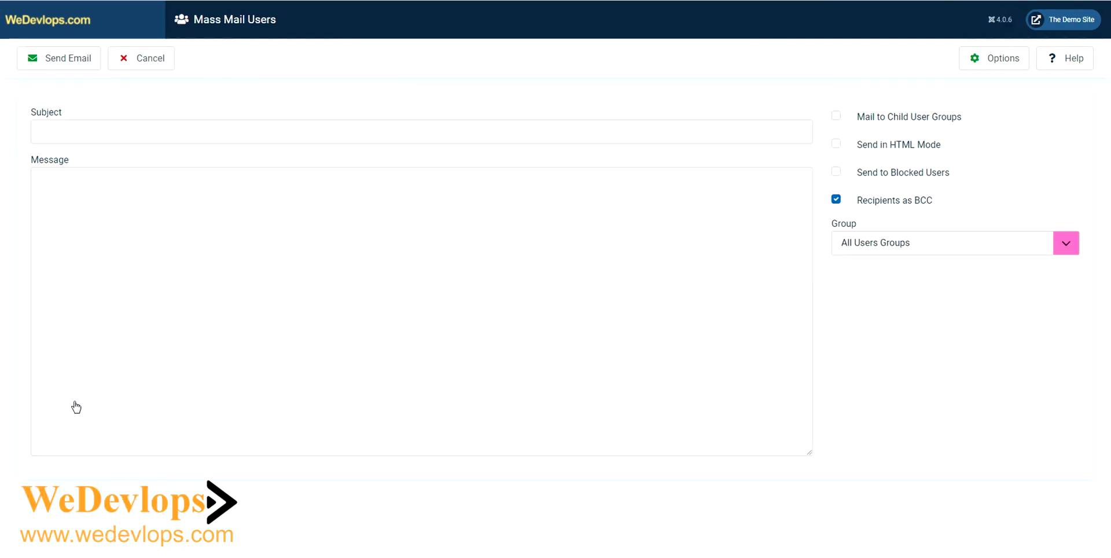
{"action": "left_click", "coordinate": [628, 225]}
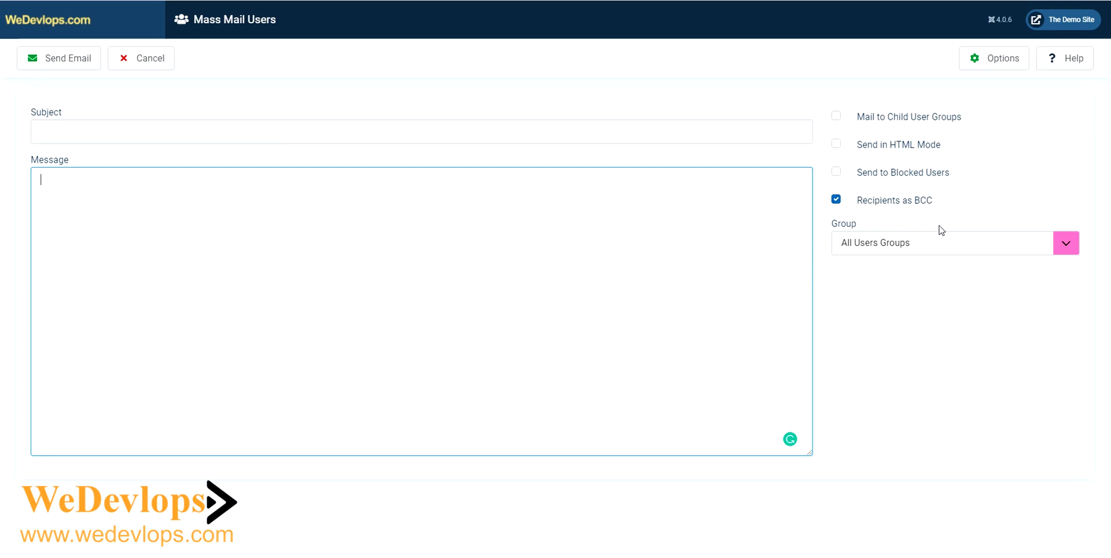
{"action": "left_click", "coordinate": [307, 133]}
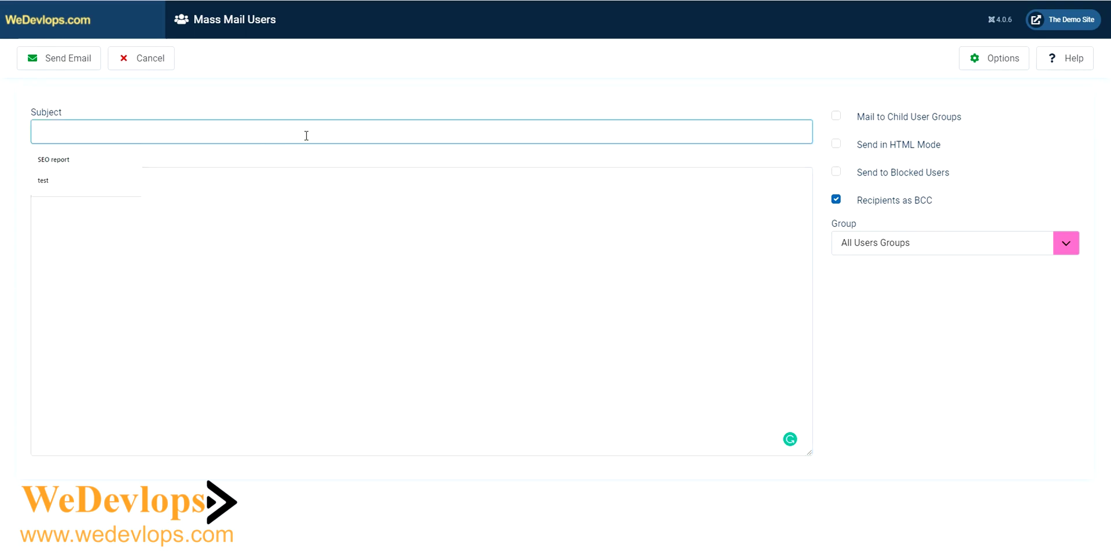
{"action": "type", "text": "test subje"}
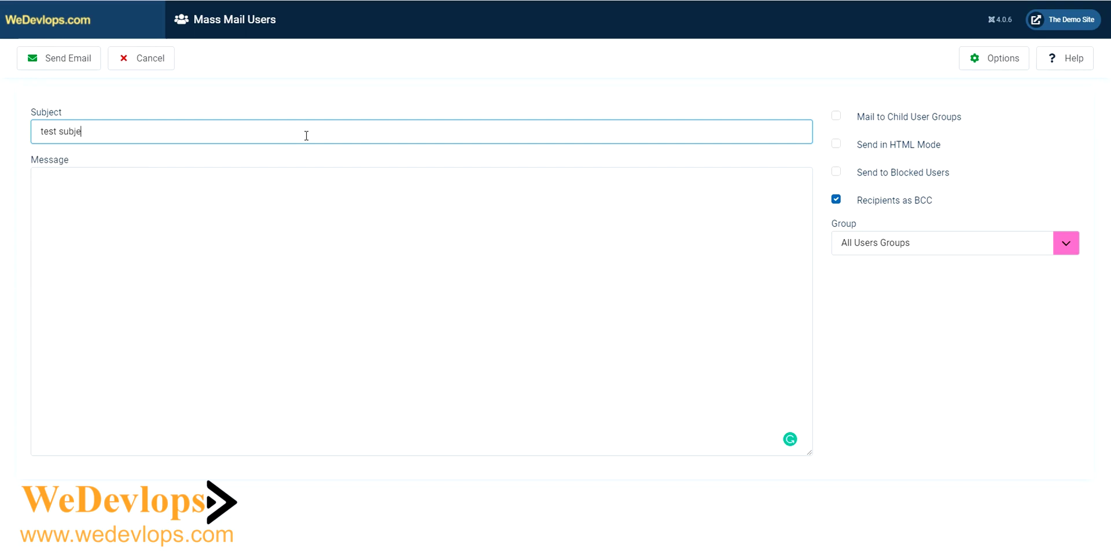
{"action": "type", "text": "ct"}
{"action": "key", "text": "Tab"}
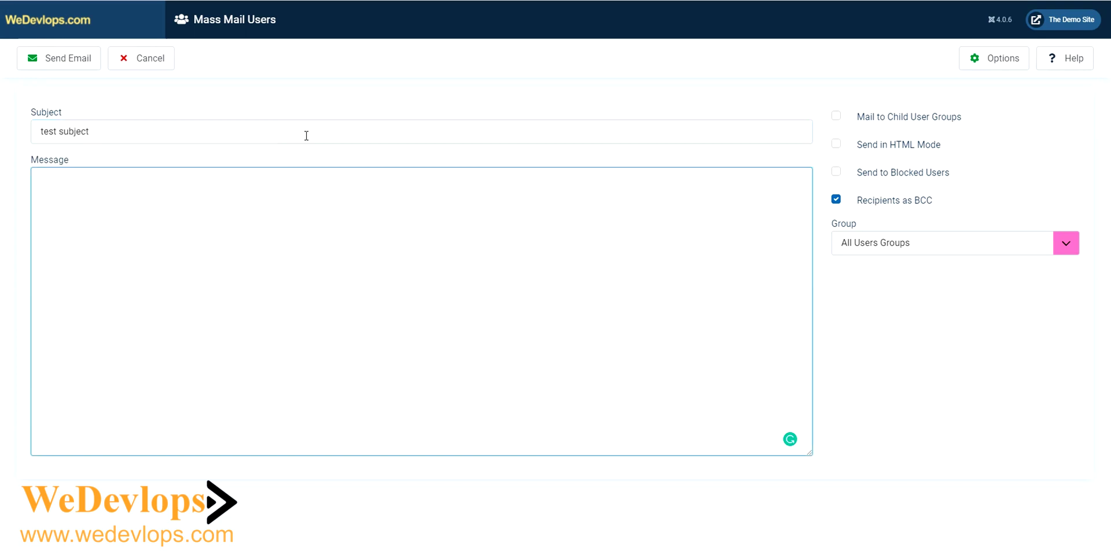
{"action": "type", "text": "massage testing"}
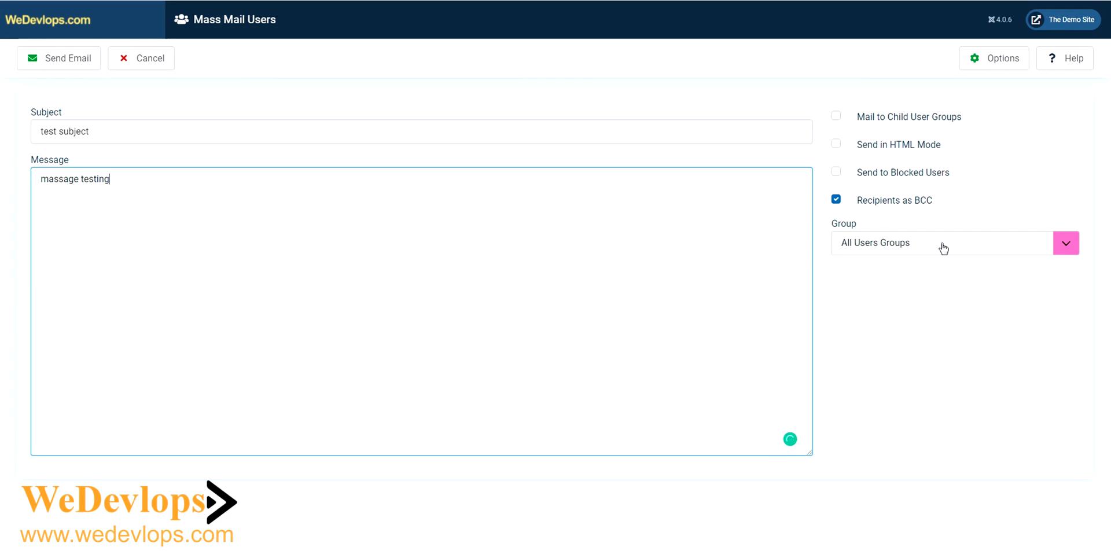
Set the mass mail's recipient group to All Users Groups and send the email.
{"action": "left_click", "coordinate": [864, 251]}
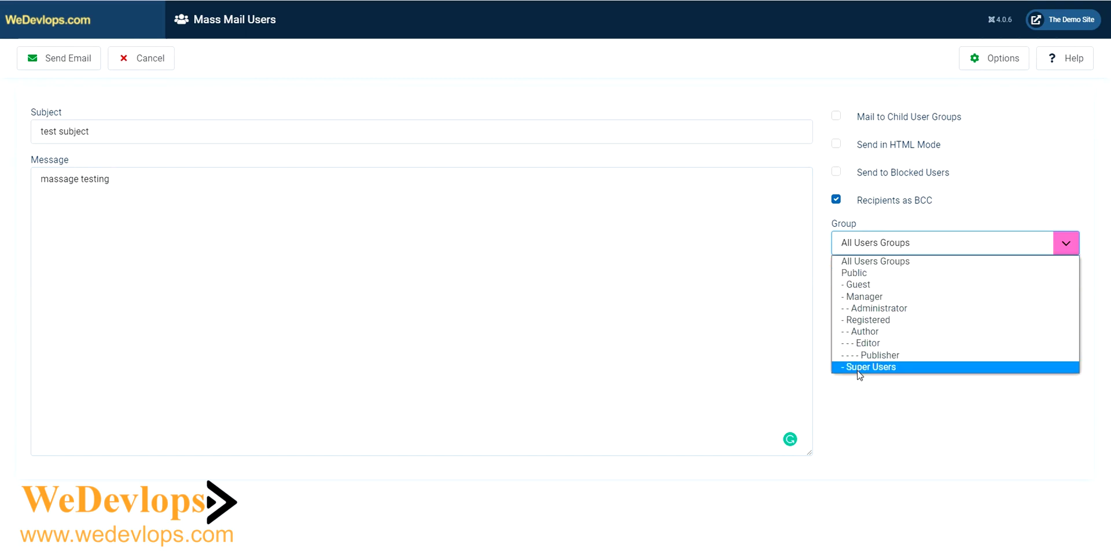
{"action": "left_click", "coordinate": [876, 320]}
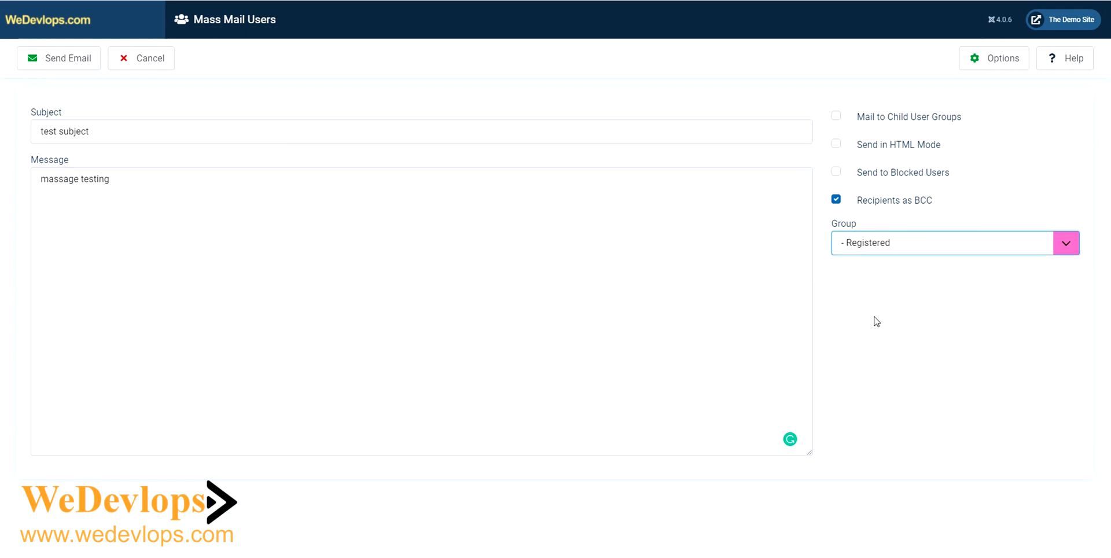
{"action": "left_click", "coordinate": [911, 245]}
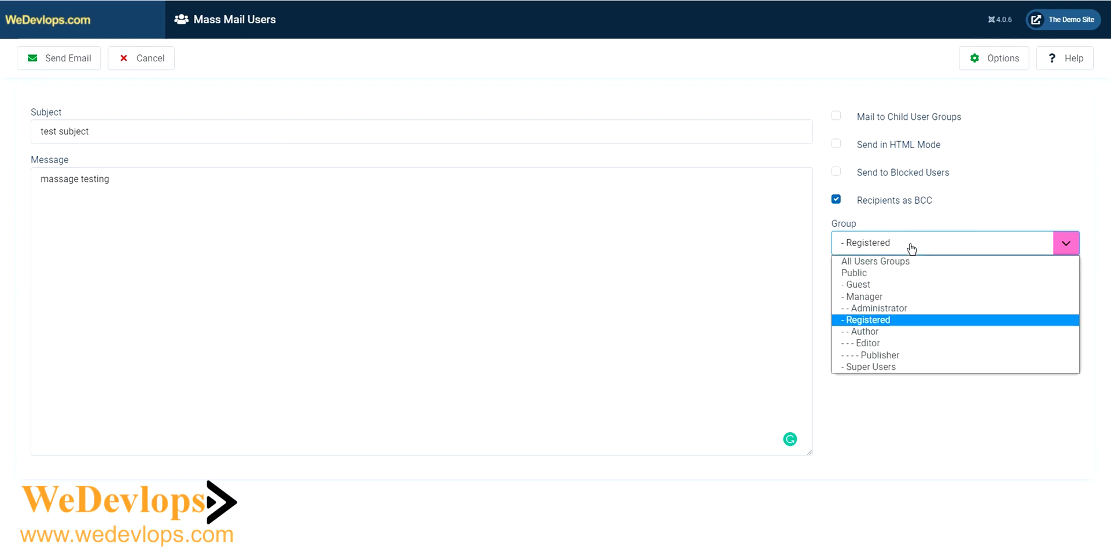
{"action": "left_click", "coordinate": [885, 267]}
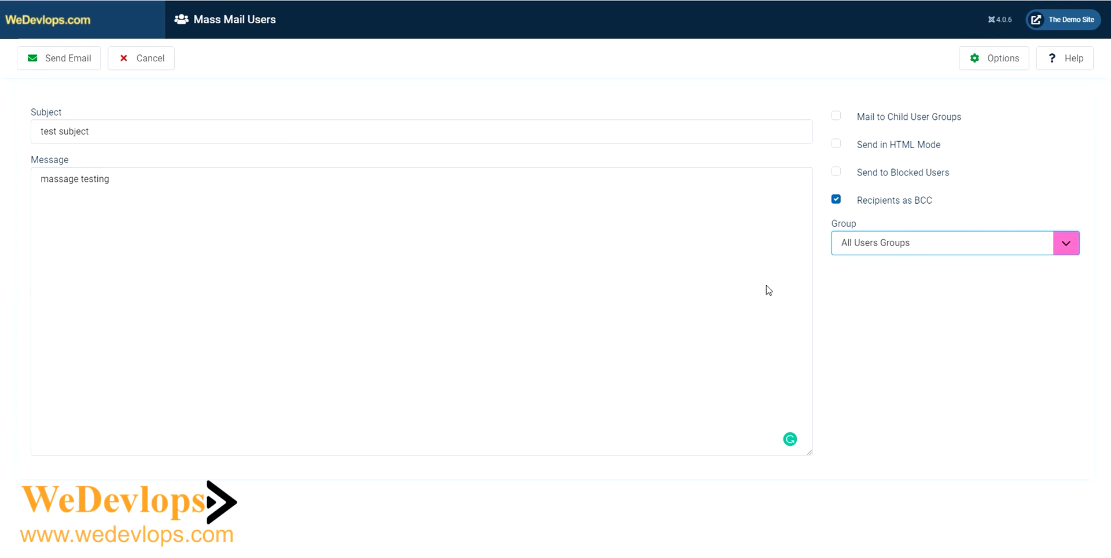
{"action": "left_click", "coordinate": [60, 68]}
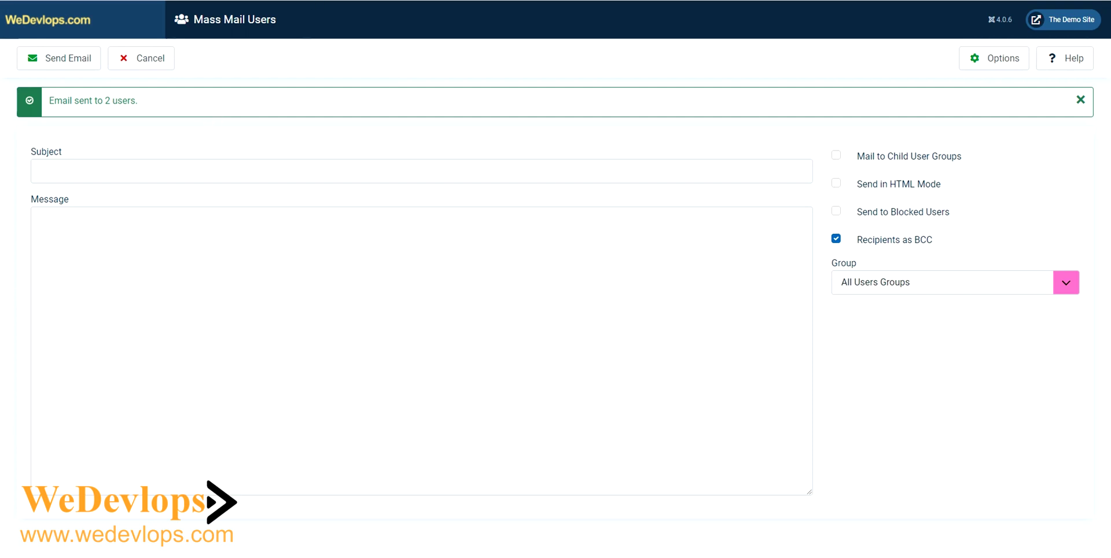
Switch to the webmail, refresh the inbox and open the "test subject" message from Demo Joomla.
{"action": "left_click", "coordinate": [325, 3]}
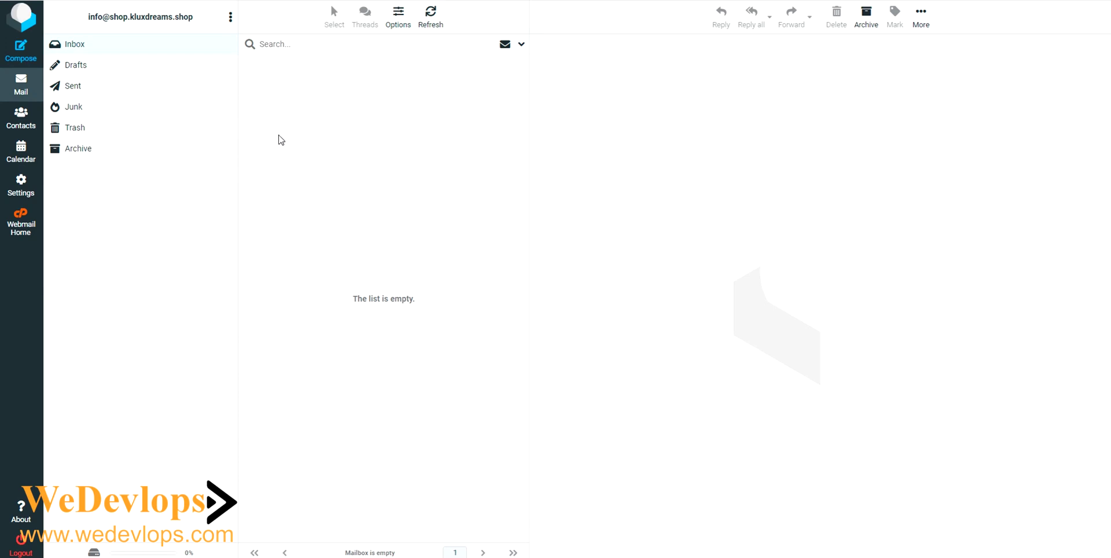
{"action": "left_click", "coordinate": [434, 23]}
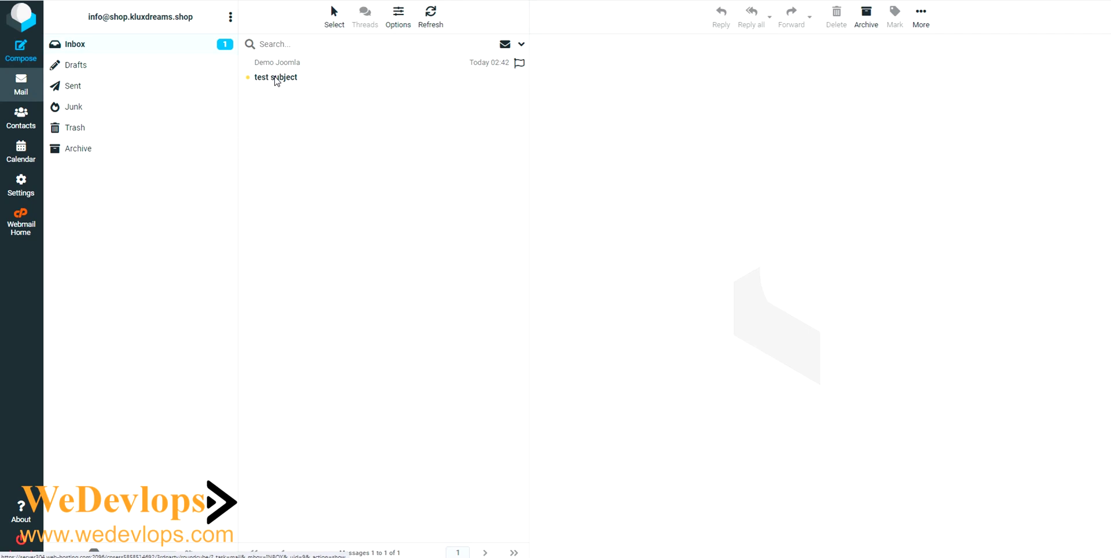
{"action": "left_click", "coordinate": [277, 82]}
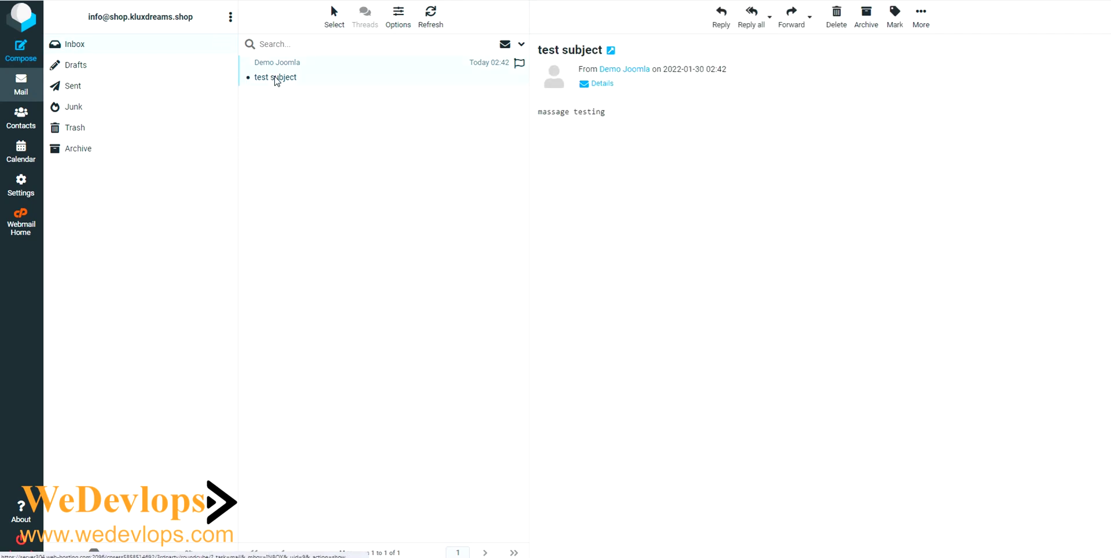